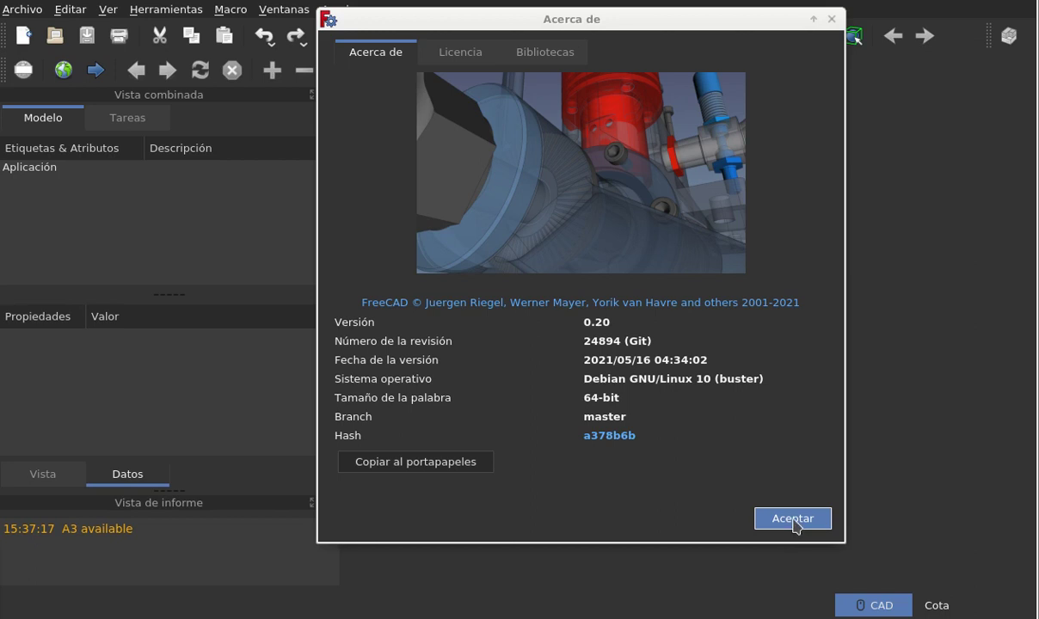
- Dismiss the About window, leaving the Start workbench selected in the workbench list
{"action": "left_click", "coordinate": [793, 521]}
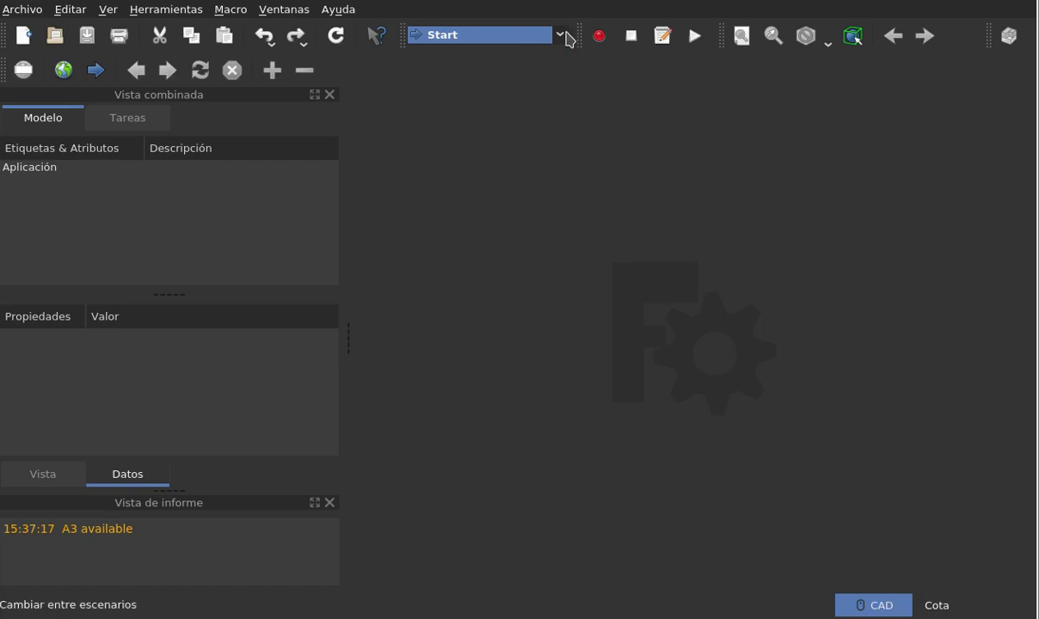
{"action": "left_click", "coordinate": [542, 35]}
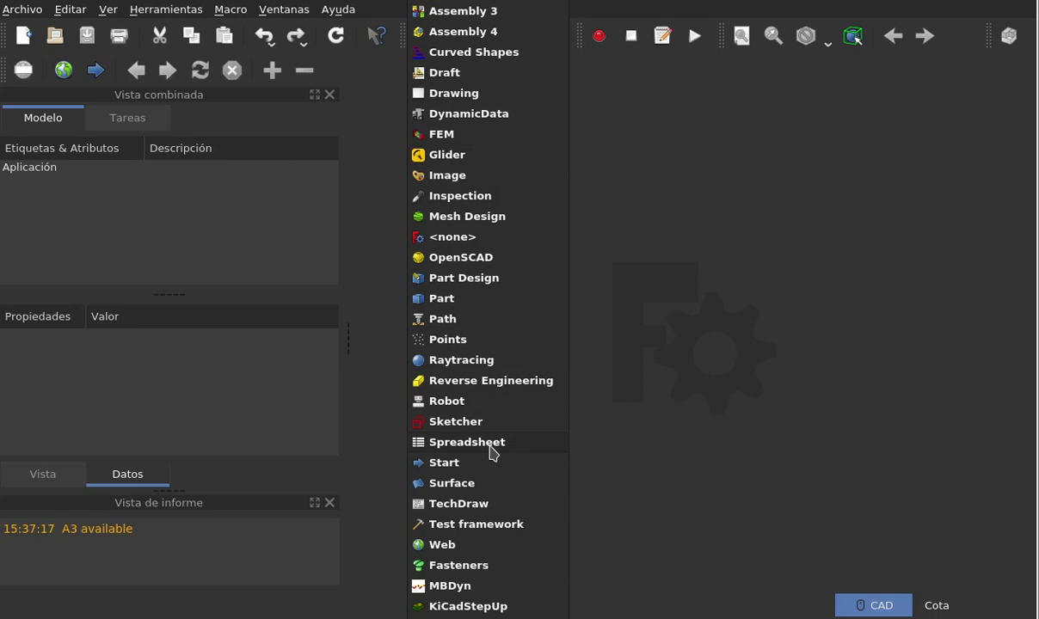
{"action": "left_click", "coordinate": [691, 389]}
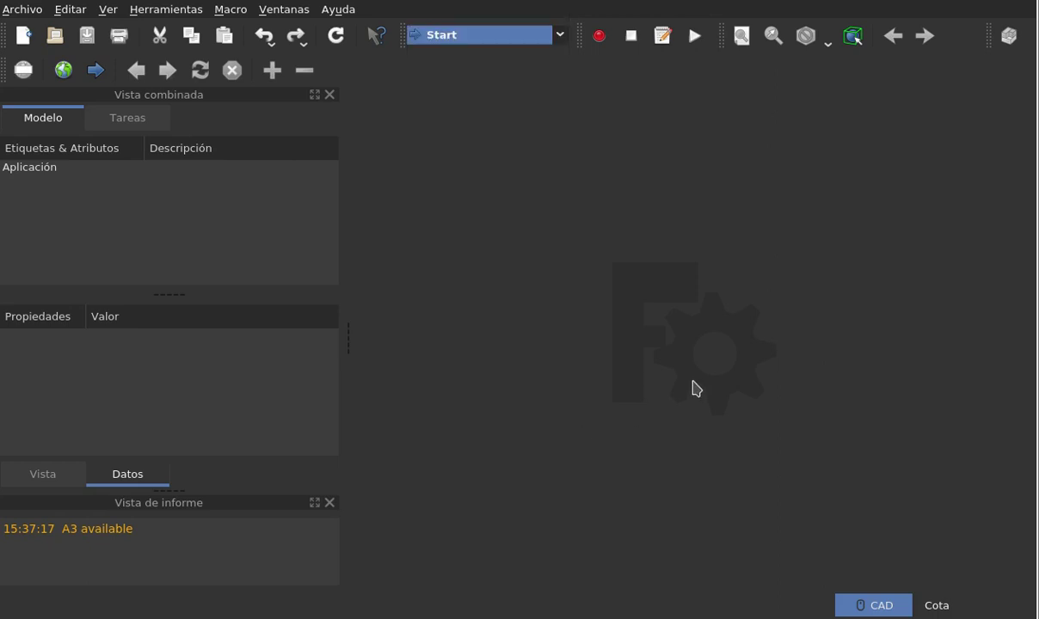
- Launch the Addon Manager from Herramientas > Administrador de complementos
{"action": "left_click", "coordinate": [156, 12]}
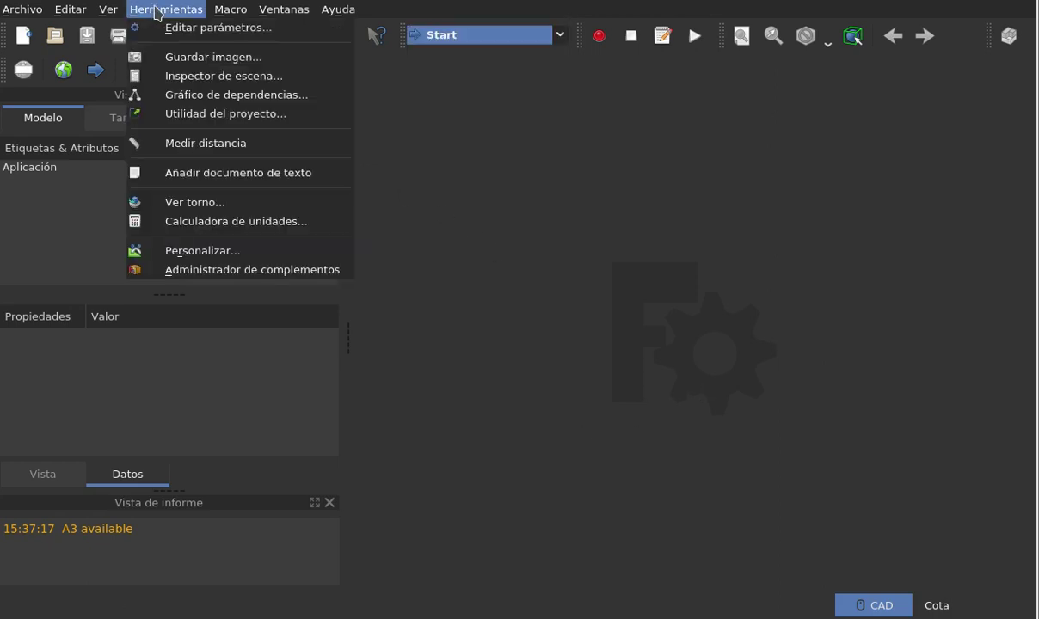
{"action": "left_click", "coordinate": [204, 273]}
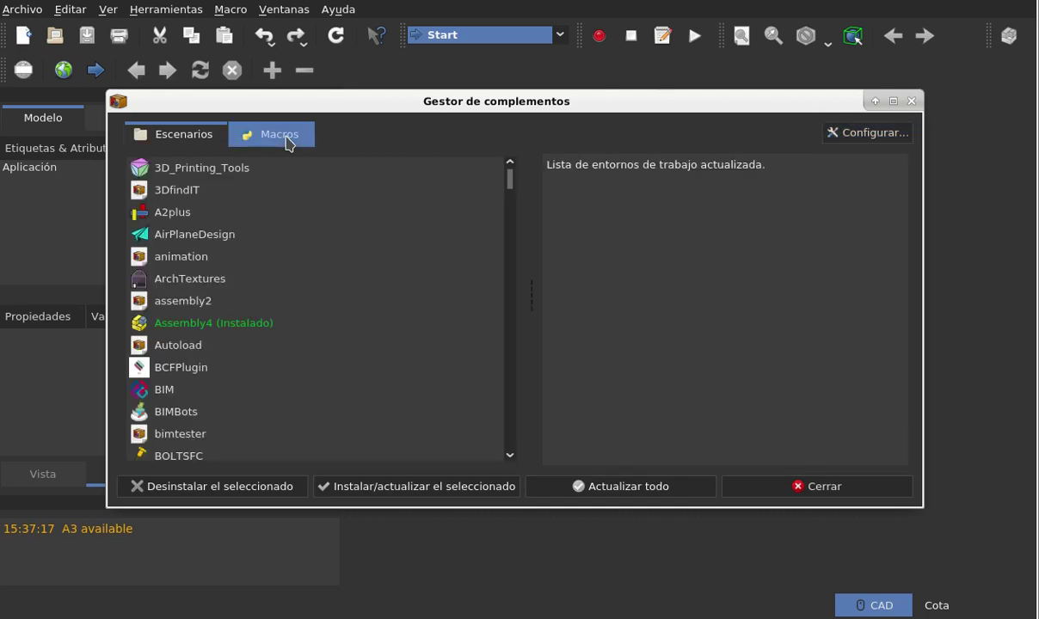
- Switch the Addon Manager to its Macros list, where Alias Manager shows as installed
{"action": "left_click", "coordinate": [287, 147]}
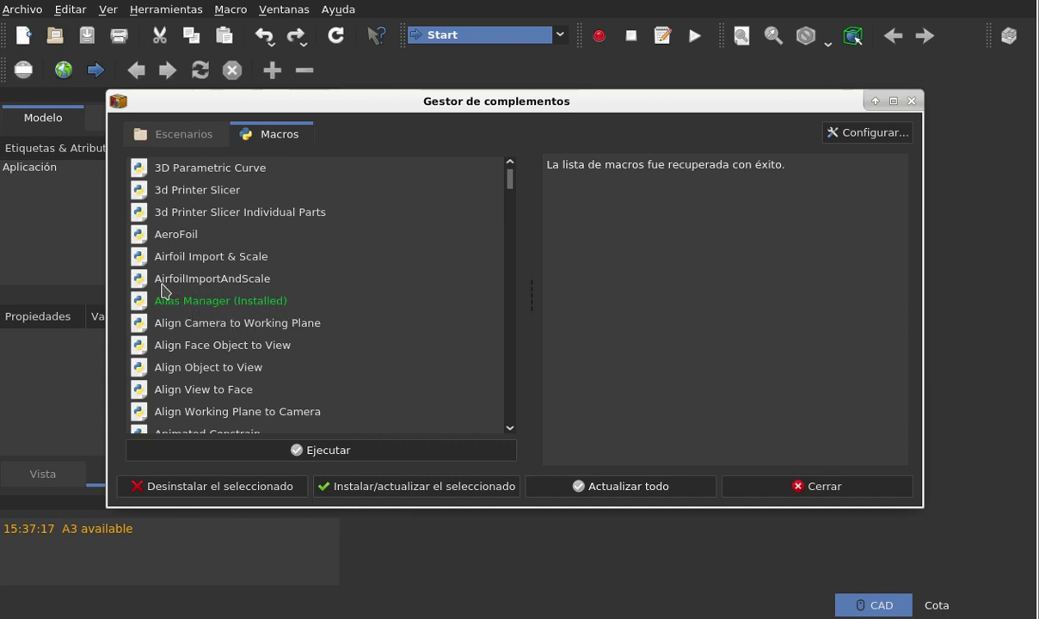
- Select the installed Alias Manager macro, then close the Addon Manager
{"action": "left_click", "coordinate": [220, 312]}
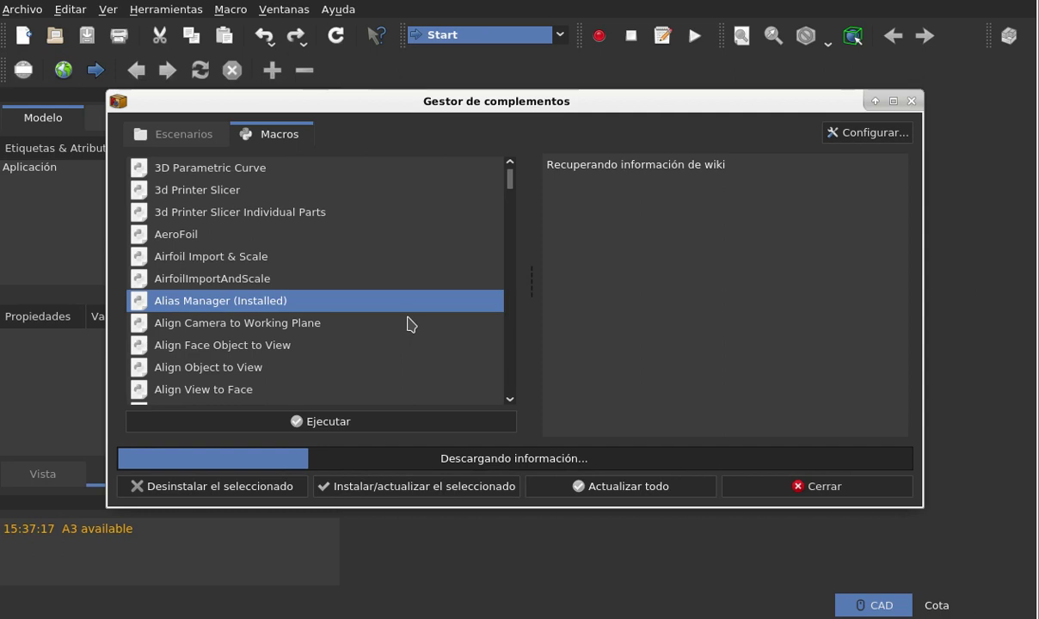
{"action": "left_click", "coordinate": [853, 493]}
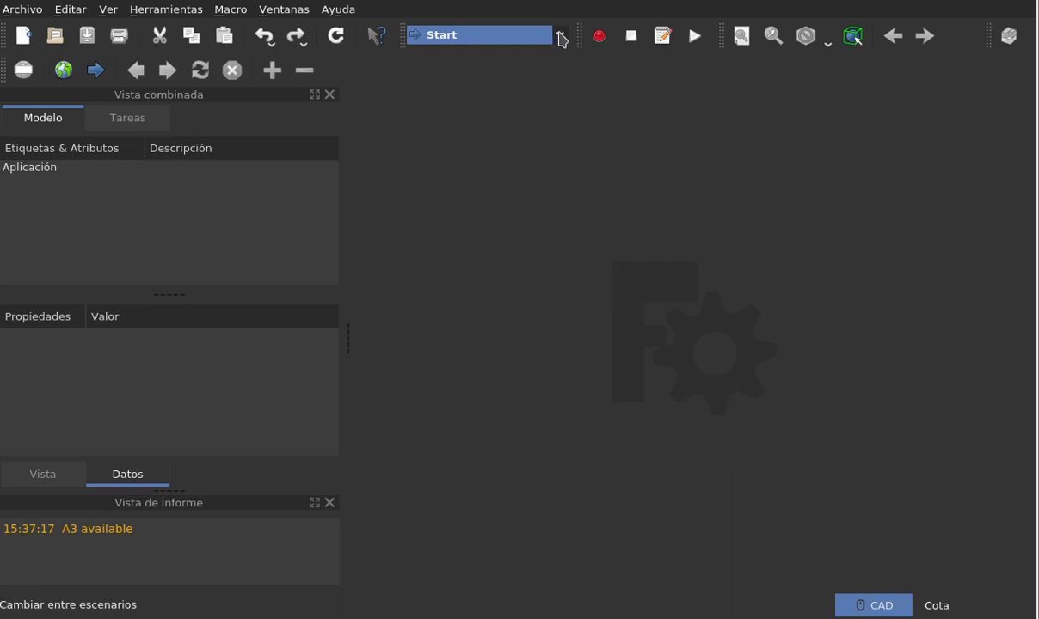
- Create a new empty 'Sin nombre' document while keeping the Start workbench
{"action": "left_click", "coordinate": [559, 37]}
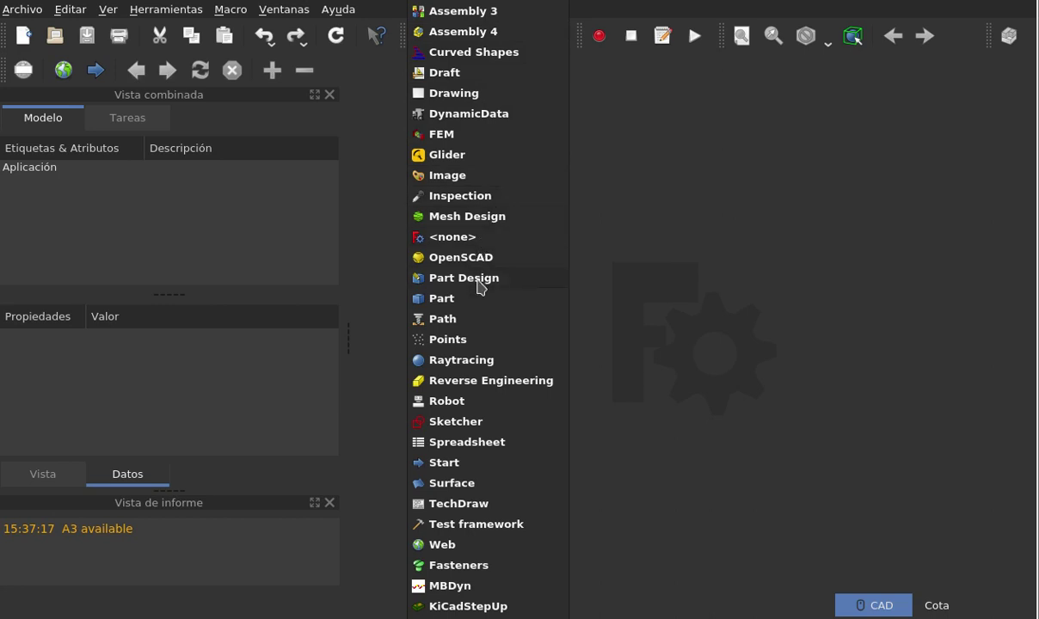
{"action": "left_click", "coordinate": [614, 248]}
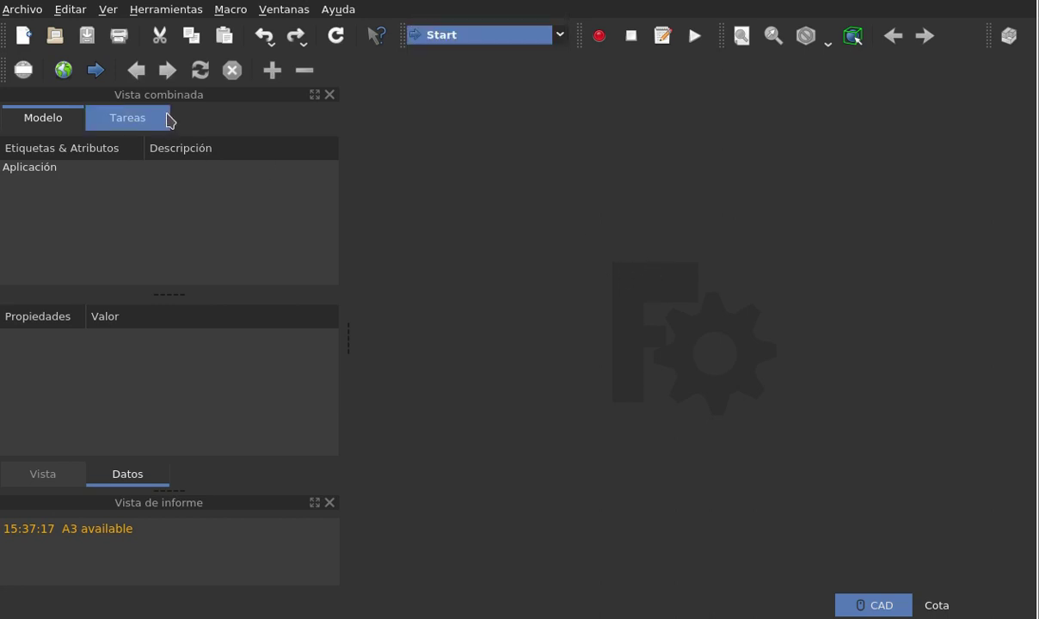
{"action": "left_click", "coordinate": [23, 37]}
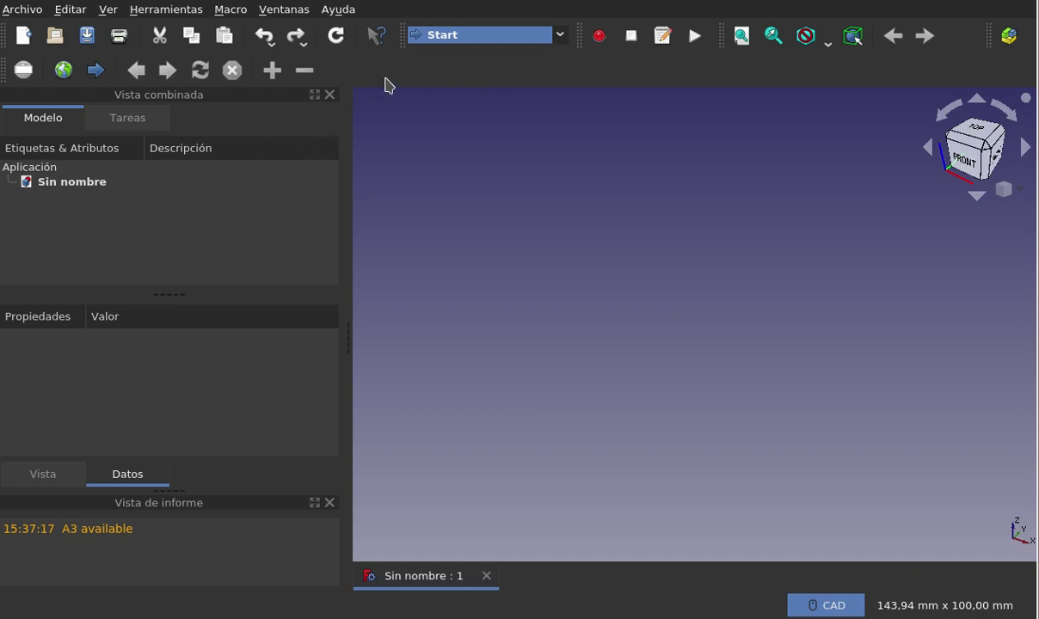
- Change the active workbench to Spreadsheet for the 'Sin nombre' document
{"action": "left_click", "coordinate": [560, 39]}
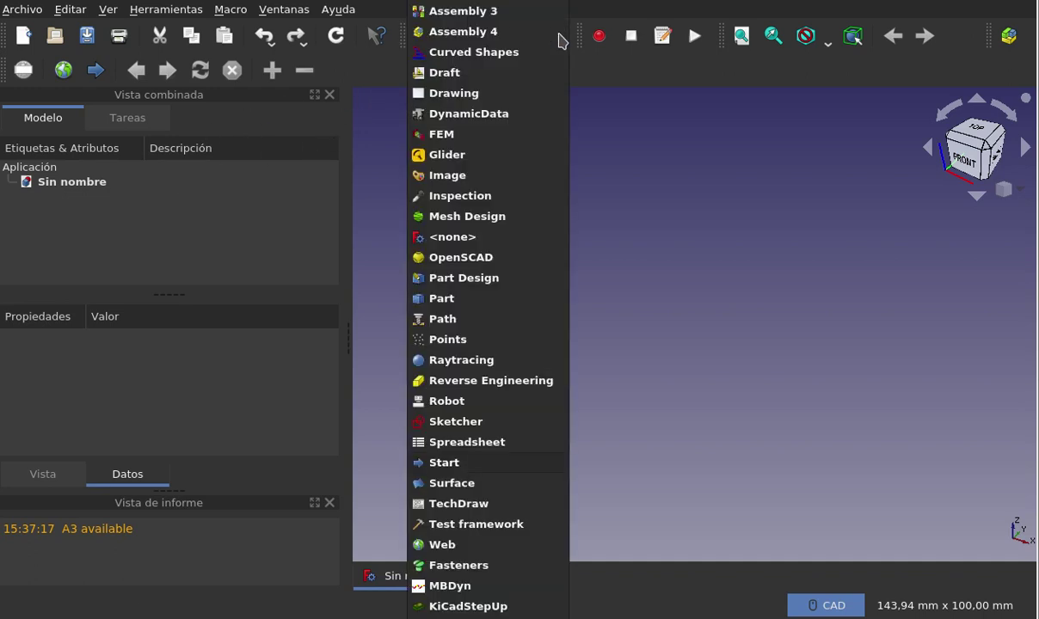
{"action": "left_click", "coordinate": [472, 444]}
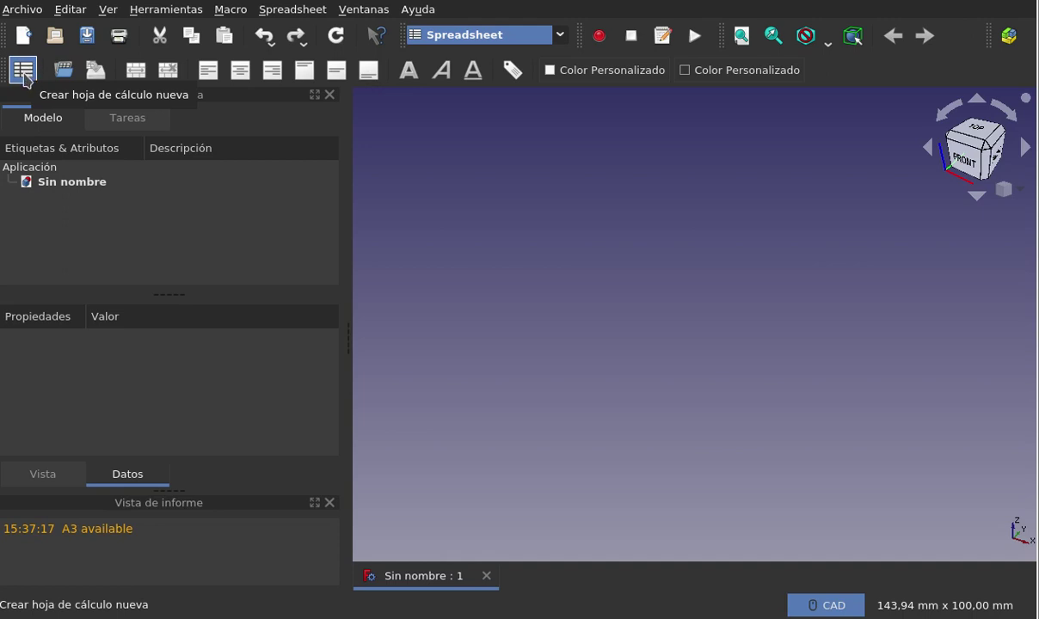
- Create a new spreadsheet and change its Label property to 'data'
{"action": "left_click", "coordinate": [24, 76]}
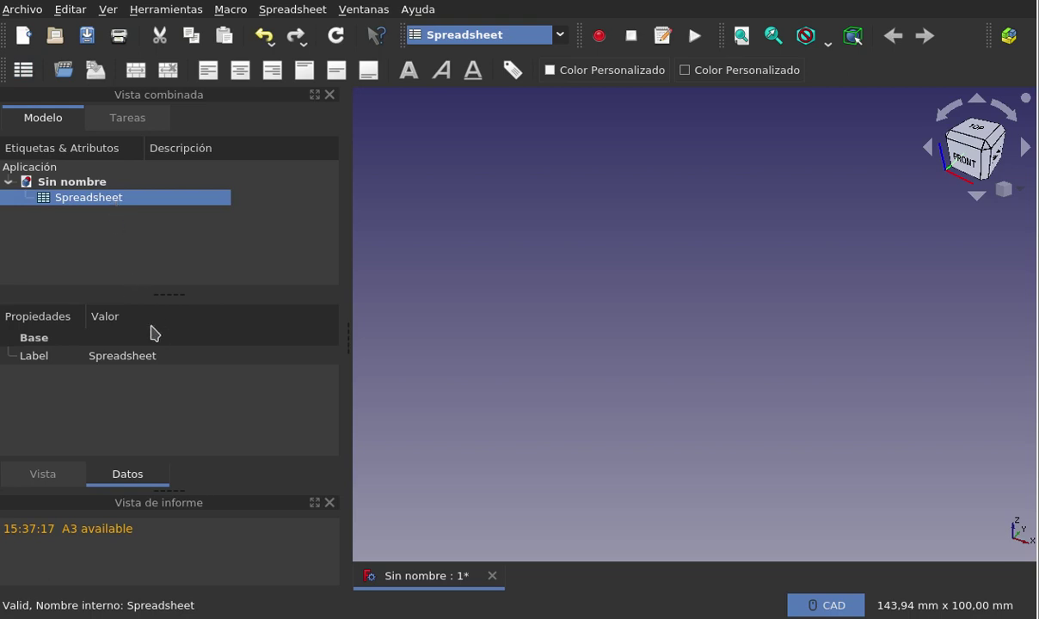
{"action": "left_click", "coordinate": [174, 355]}
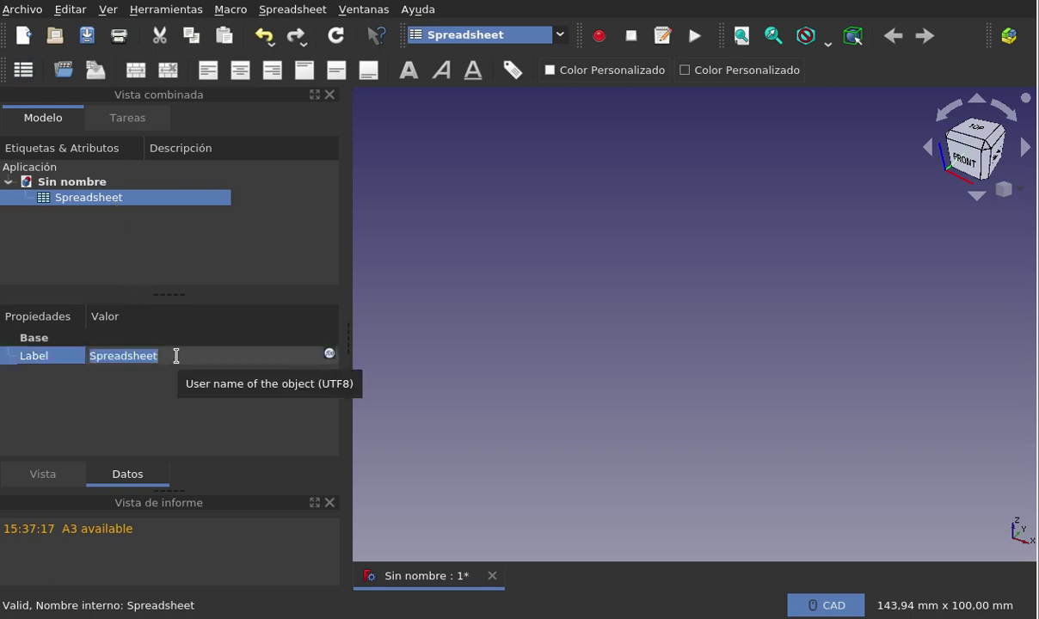
{"action": "type", "text": "data"}
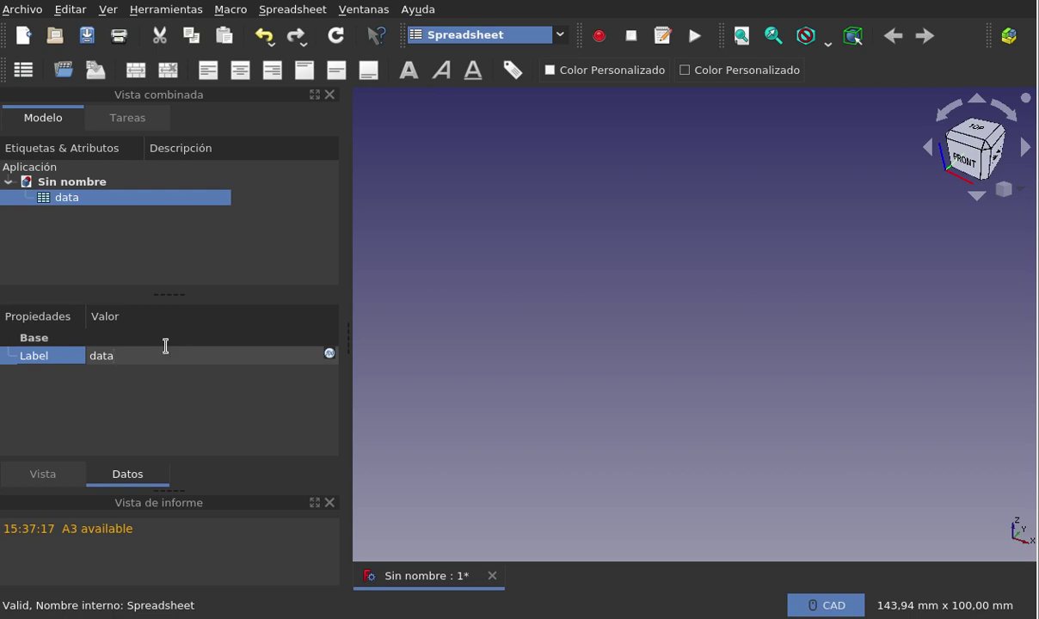
{"action": "left_click", "coordinate": [159, 407]}
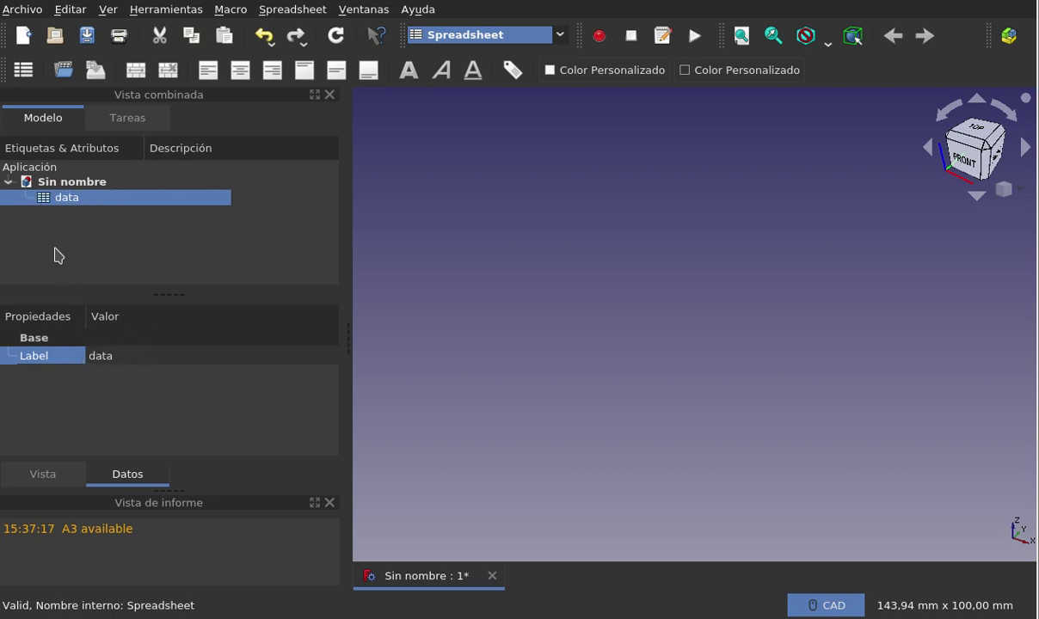
- Open the 'data' spreadsheet in its own tab and select cell A2
{"action": "double_click", "coordinate": [46, 203]}
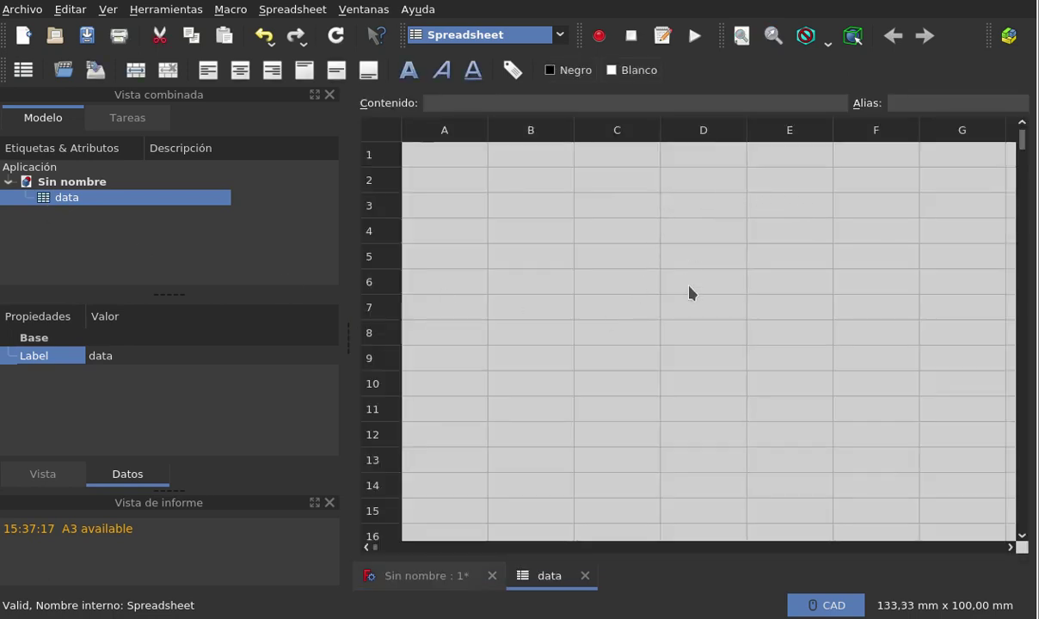
{"action": "left_click", "coordinate": [434, 577]}
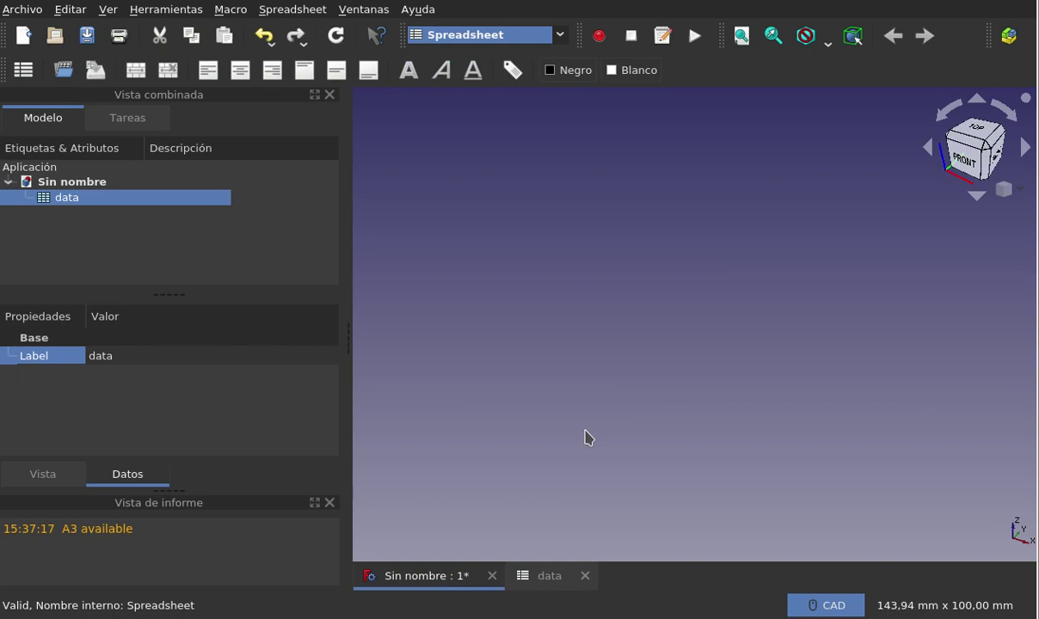
{"action": "left_click", "coordinate": [548, 583]}
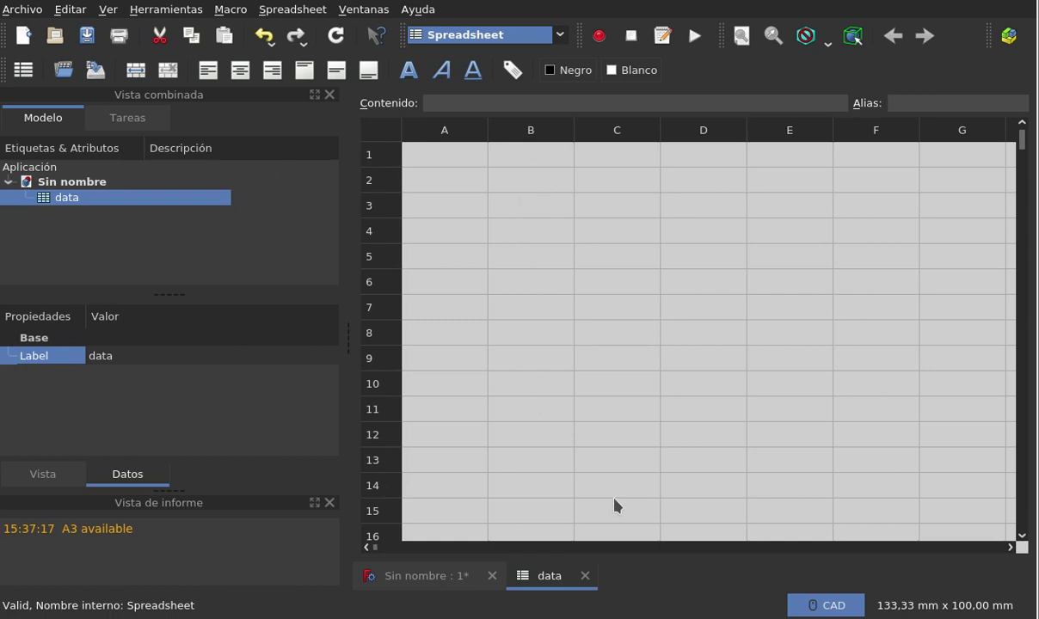
{"action": "left_click", "coordinate": [453, 184]}
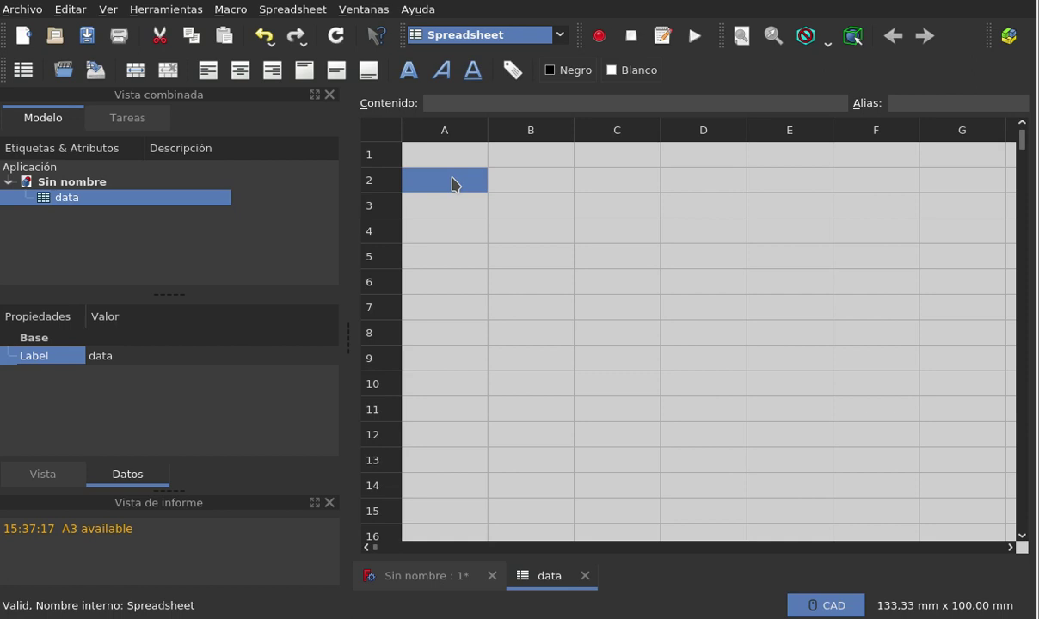
- Erase the 'cilin' typed in A2, then start typing 'Un' in cell A1
{"action": "type", "text": "ci"}
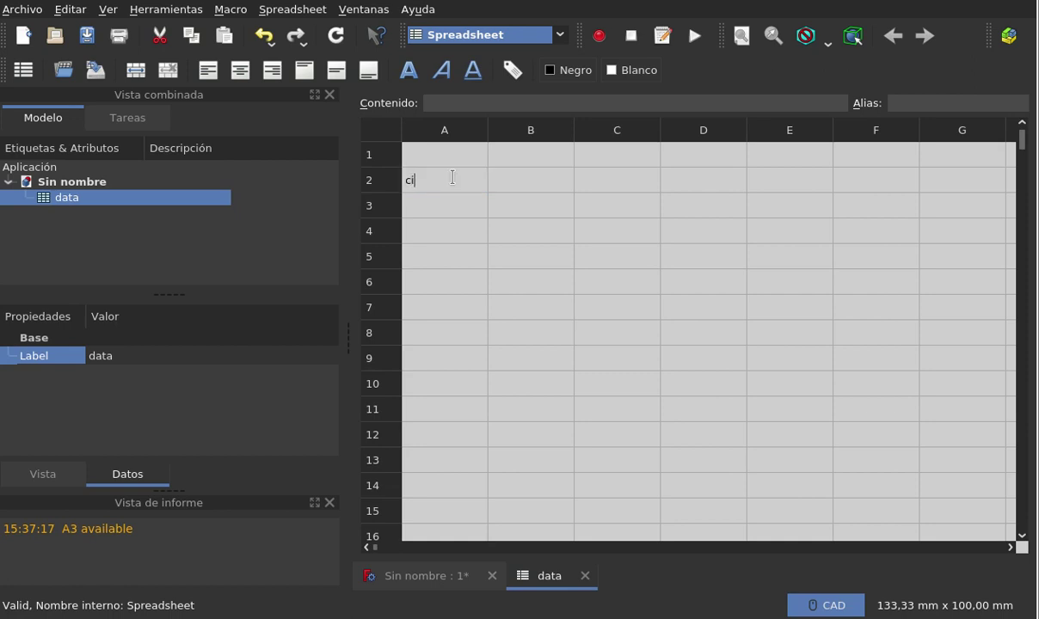
{"action": "type", "text": "li"}
{"action": "type", "text": "n"}
{"action": "key", "text": "BackSpace"}
{"action": "key", "text": "BackSpace"}
{"action": "key", "text": "BackSpace"}
{"action": "key", "text": "BackSpace"}
{"action": "key", "text": "BackSpace"}
{"action": "left_click", "coordinate": [458, 158]}
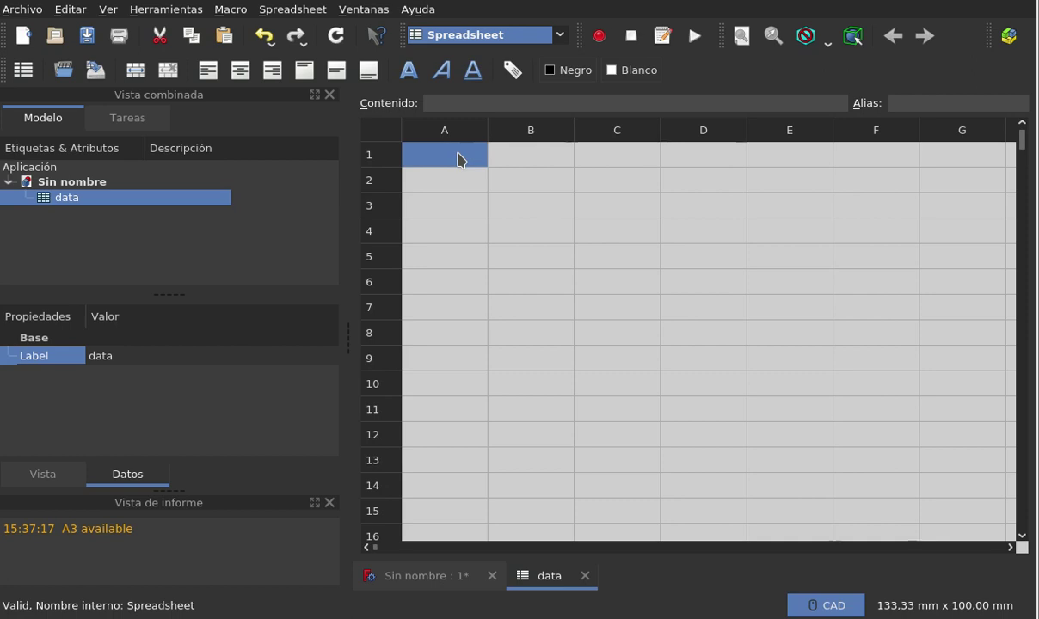
{"action": "type", "text": "Un"}
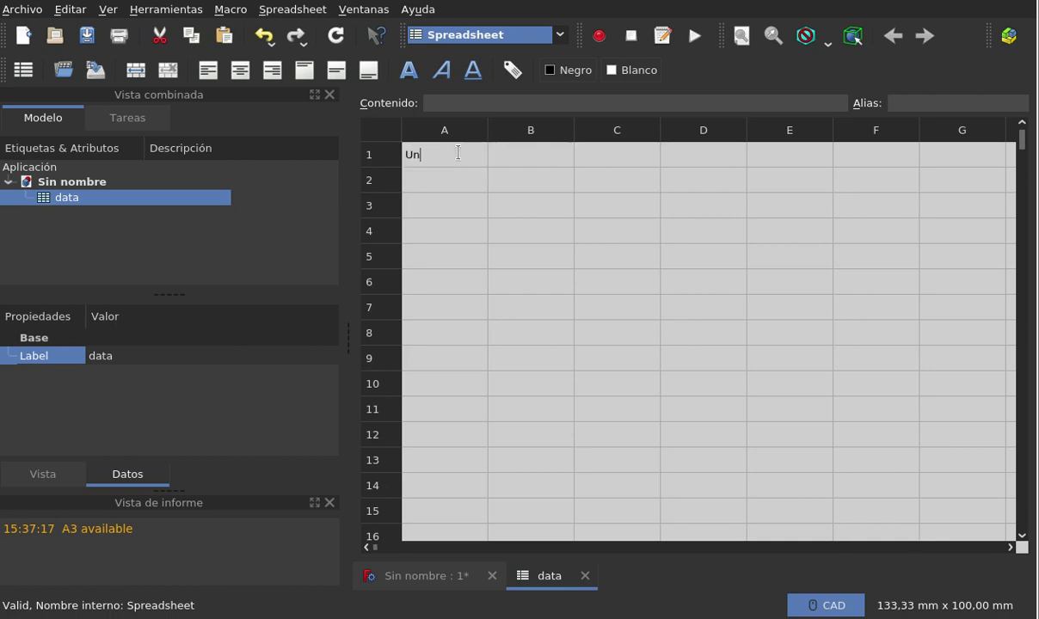